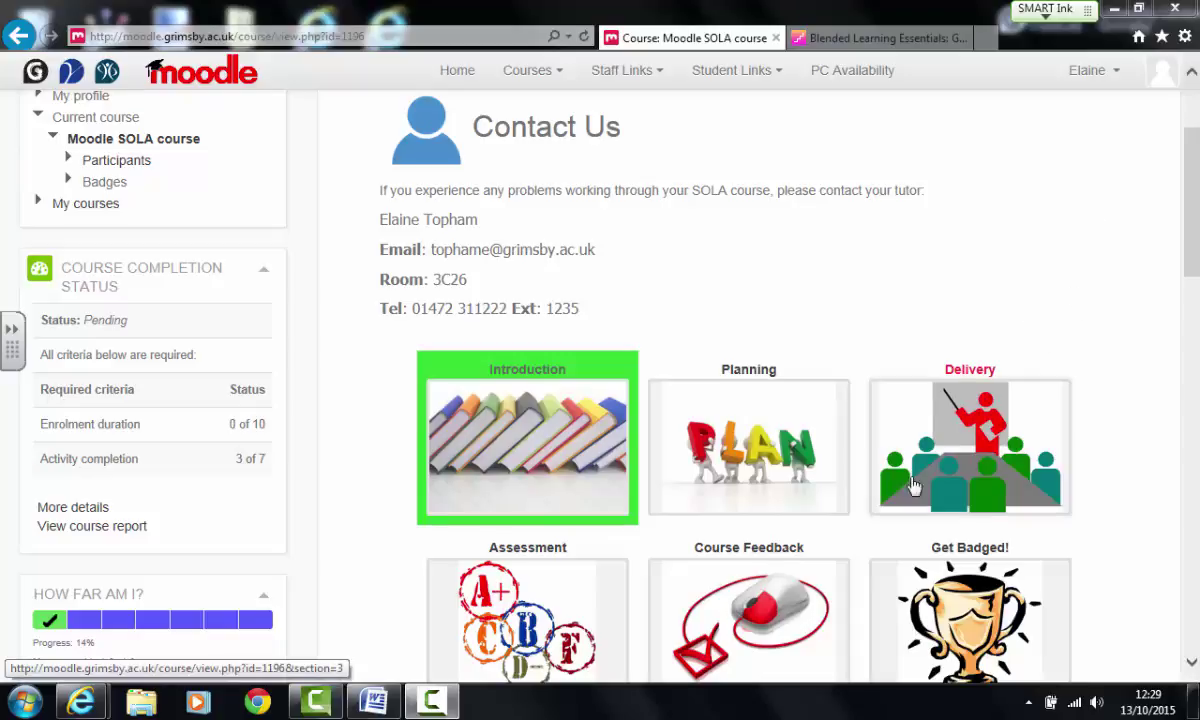
Open the Delivery section, and copy the web address of the Blended Learning Essentials: Getting Started page on FutureLearn.
click(975, 432)
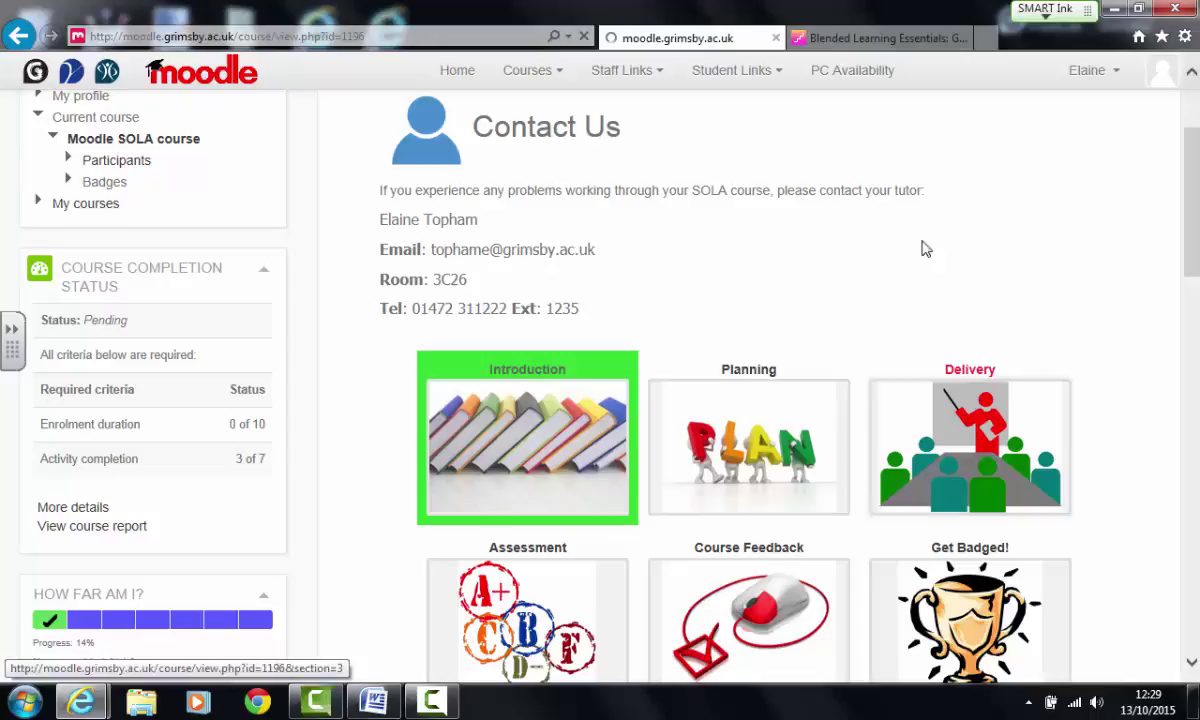
click(855, 40)
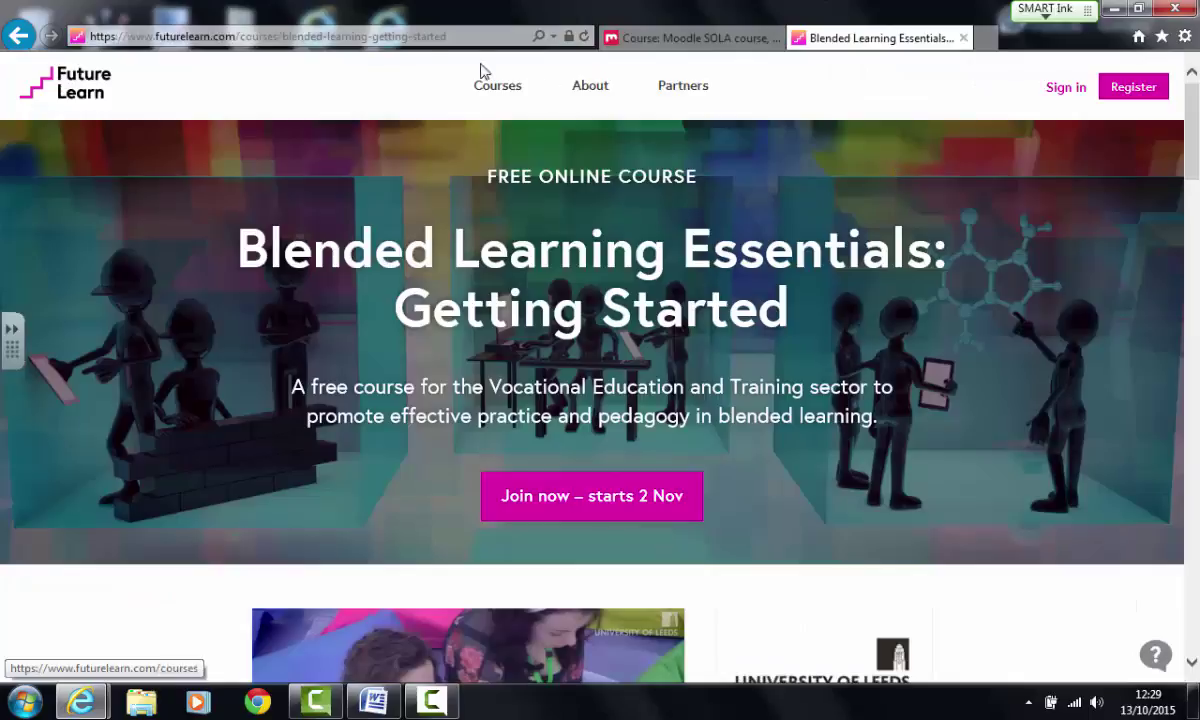
click(420, 40)
right_click(420, 42)
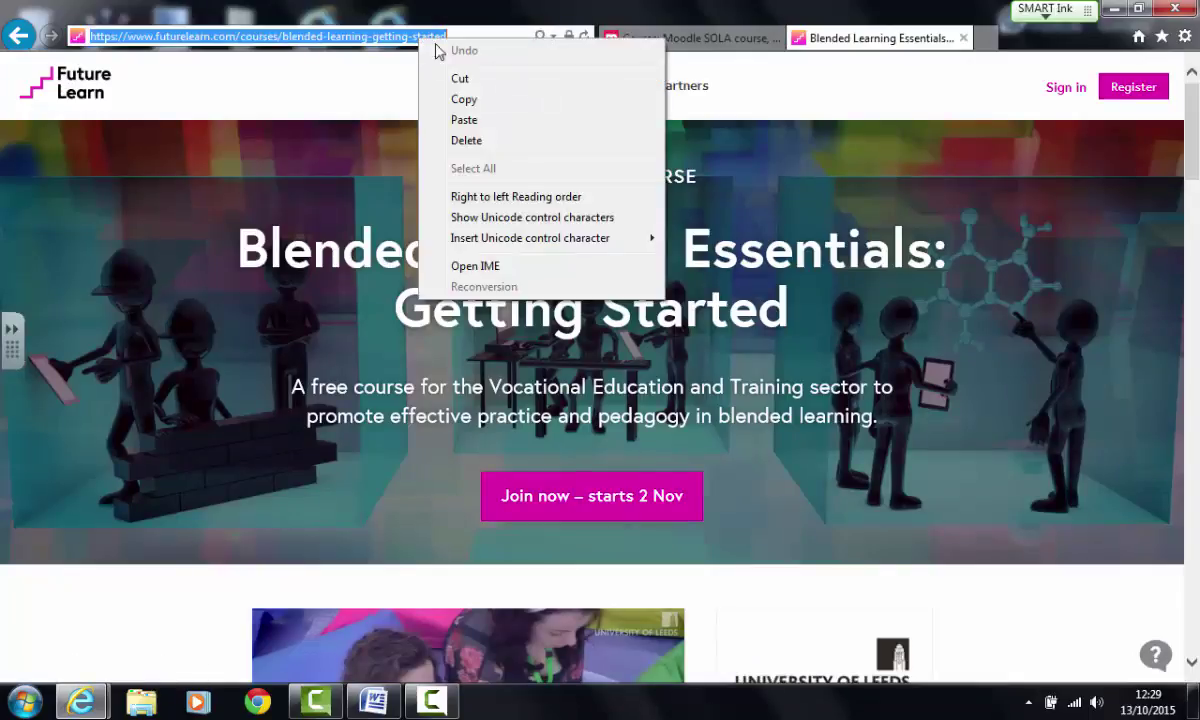
click(465, 99)
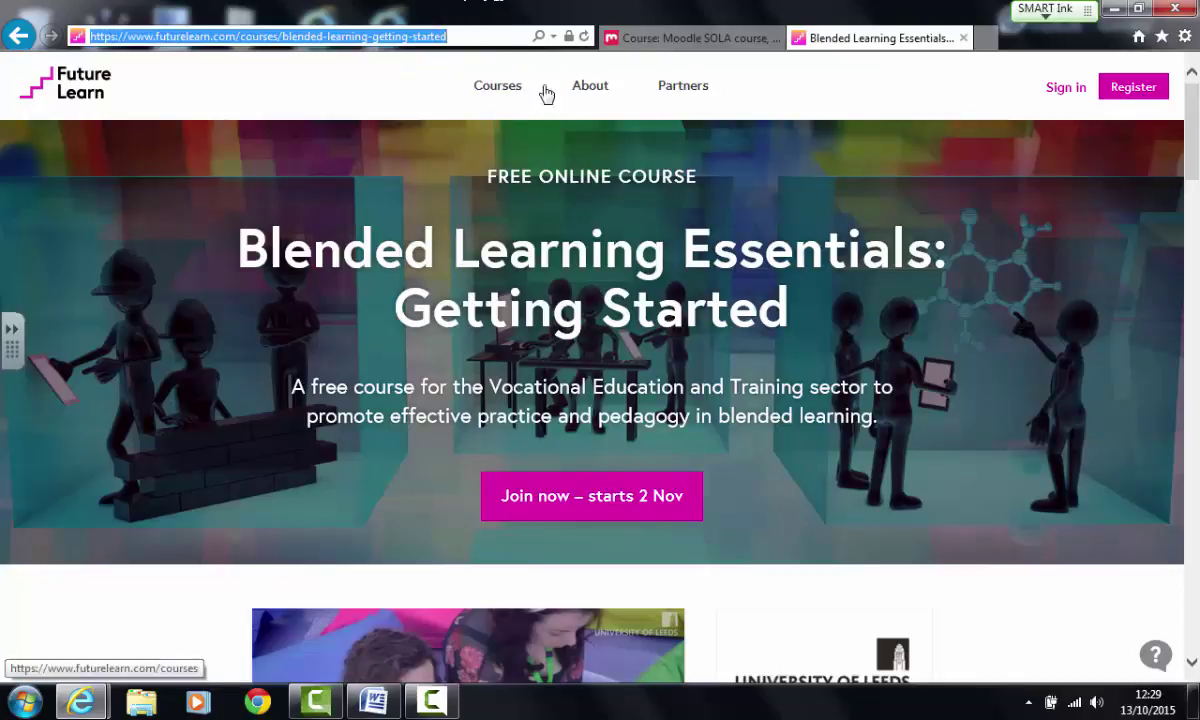
Return to the Delivery section of the Moodle SOLA course and turn editing on.
click(650, 40)
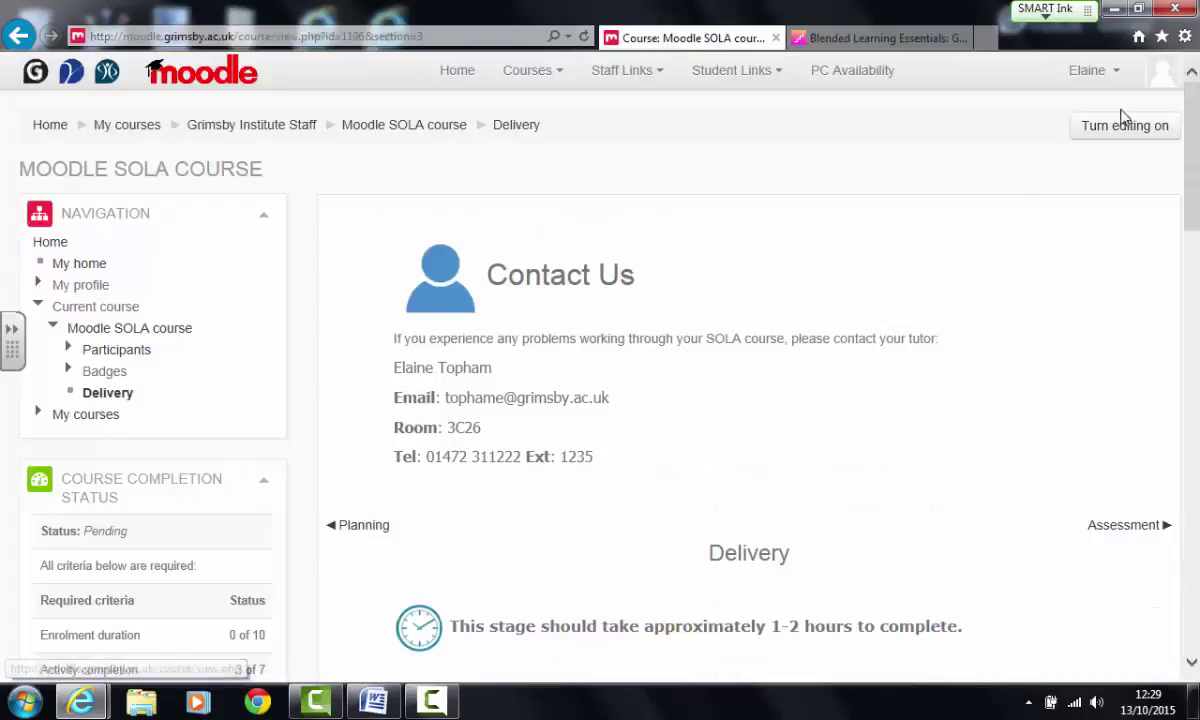
scroll(878, 313, down, 10)
scroll(918, 383, up, 10)
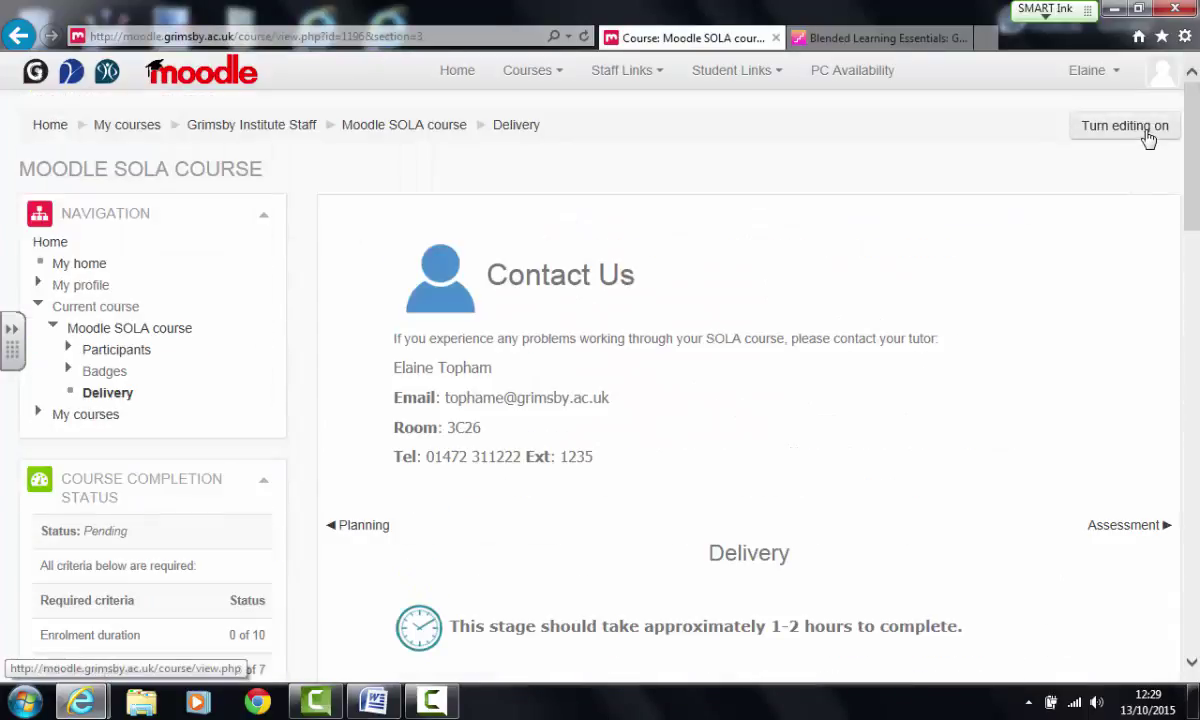
click(1125, 126)
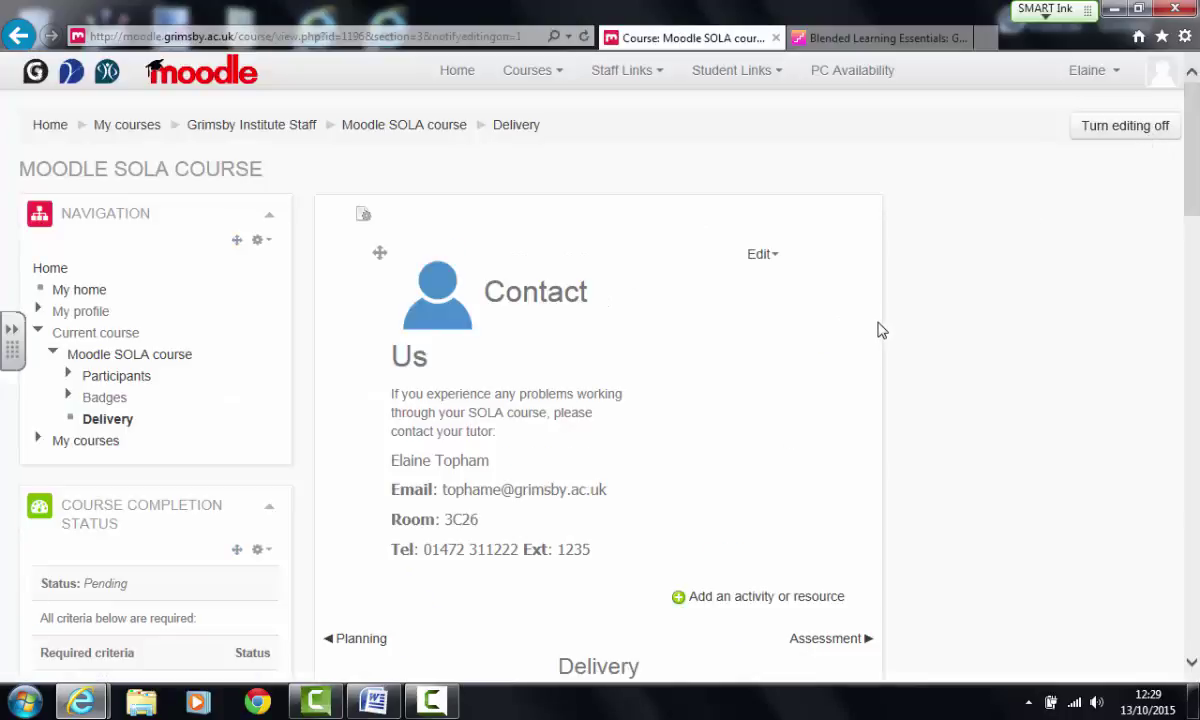
Add a new URL resource at the end of the Delivery section.
scroll(880, 330, down, 5)
scroll(880, 330, down, 10)
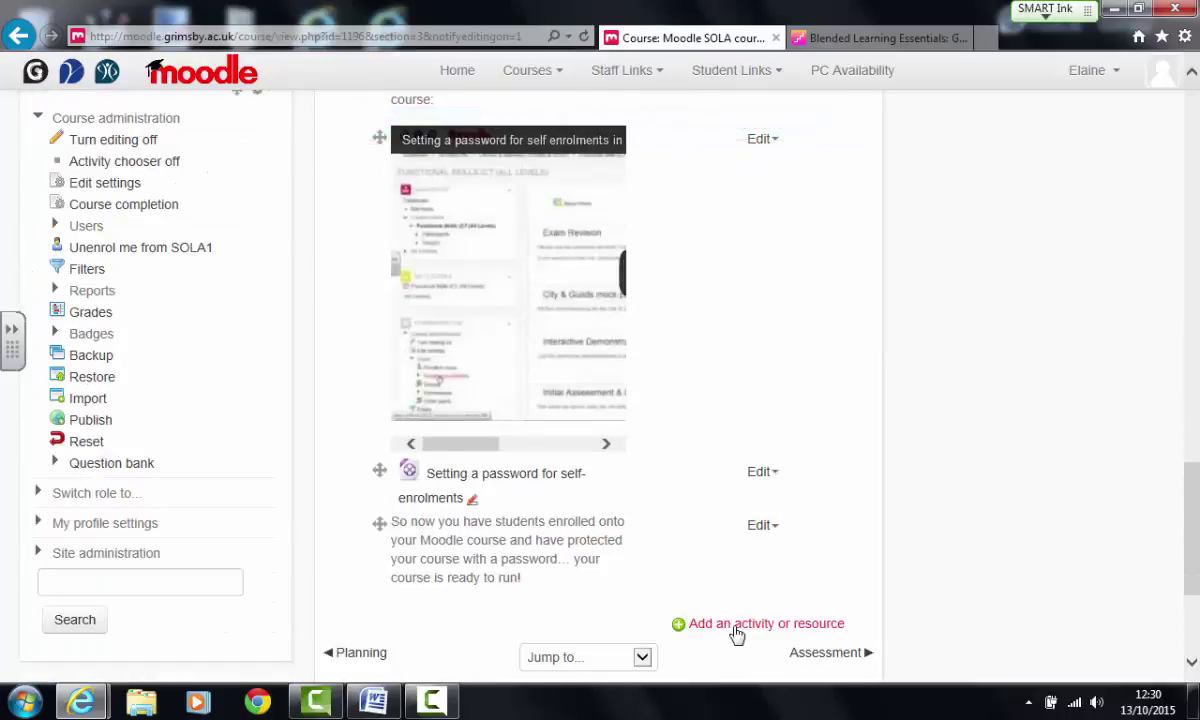
click(737, 625)
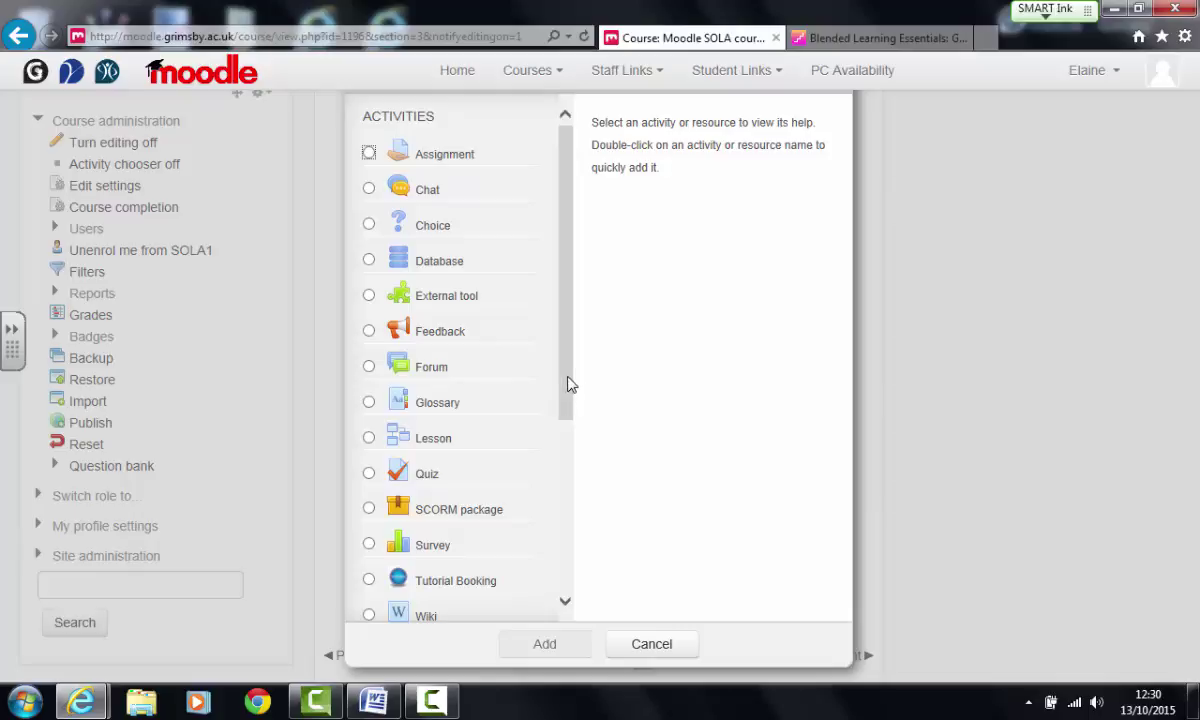
scroll(567, 384, down, 3)
click(427, 605)
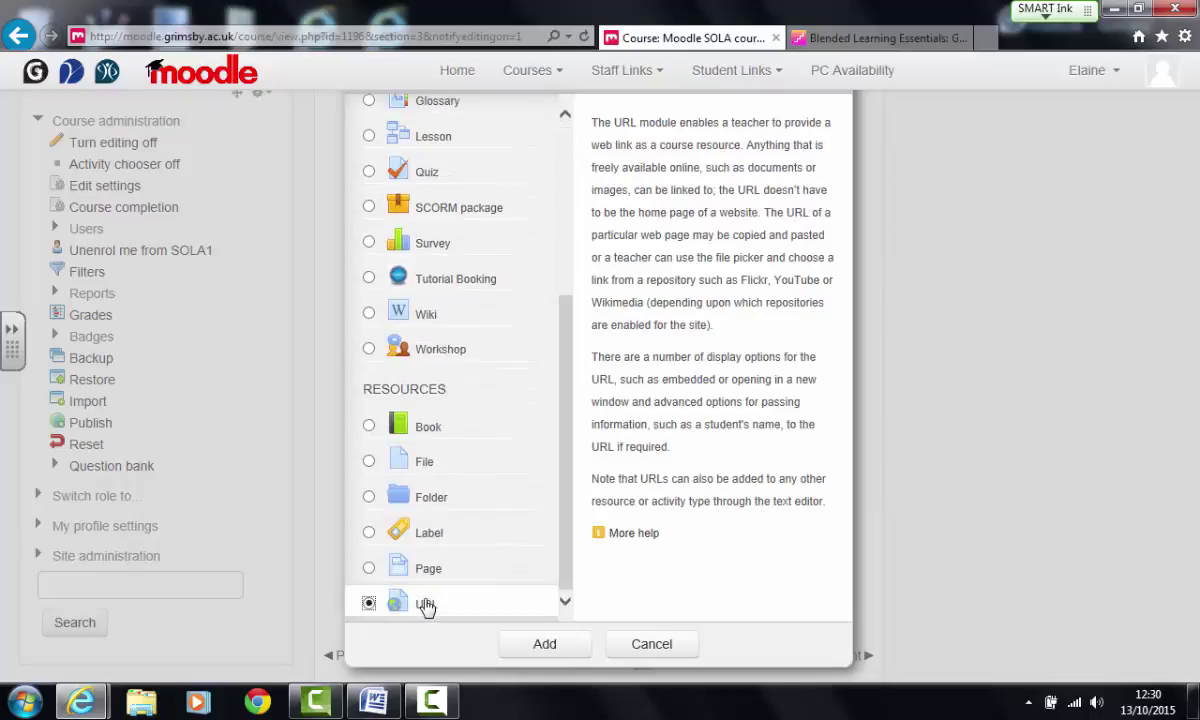
click(543, 647)
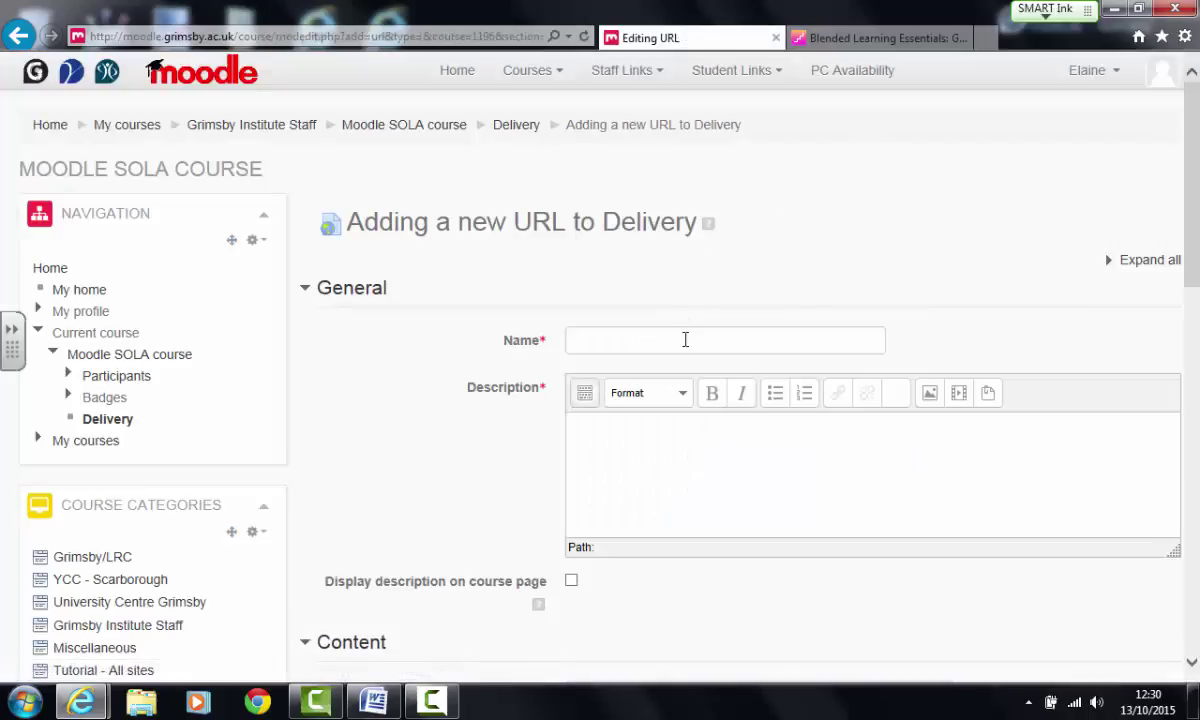
Name the new URL resource "Blended Learning Course".
click(685, 340)
text(Bl)
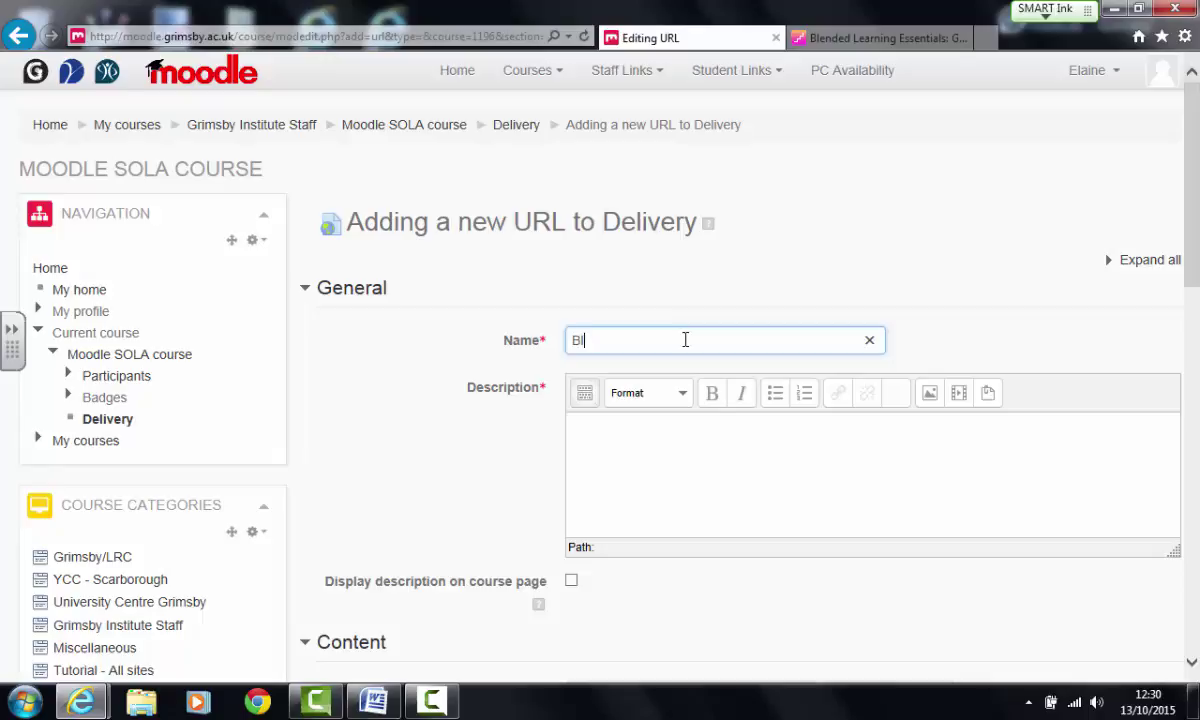
text(ended )
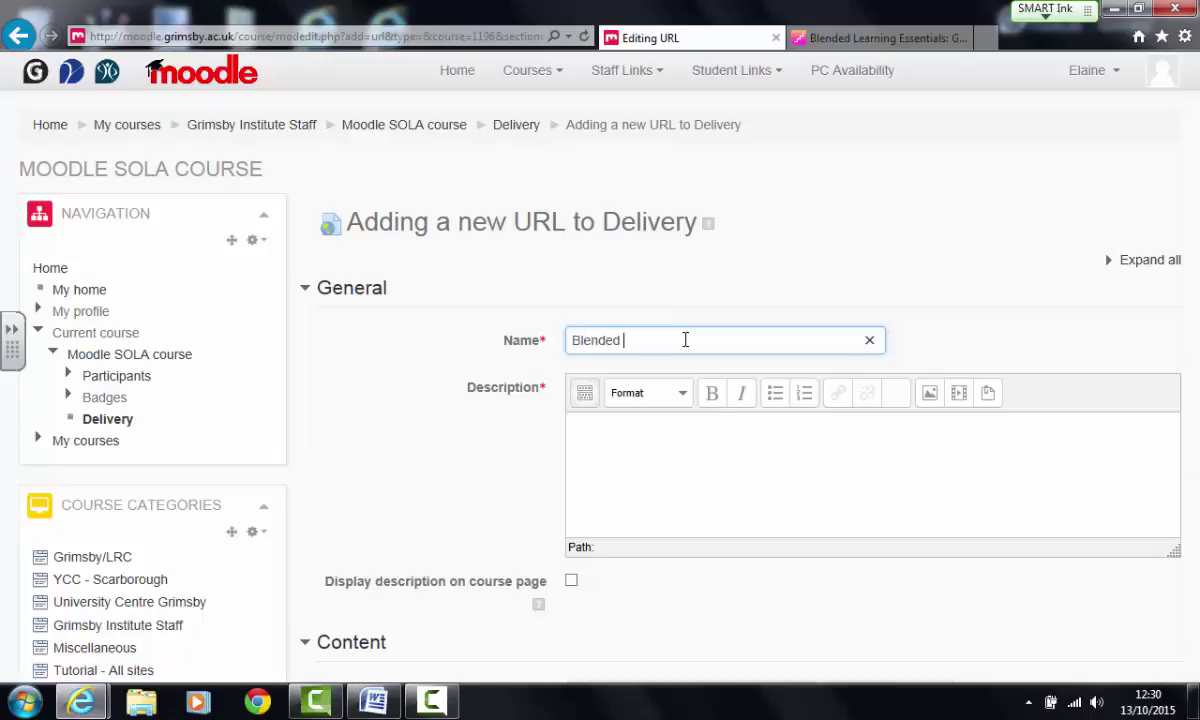
text(Learning Course)
Enter the description "Free Online Course" and have it displayed on the course page.
click(686, 447)
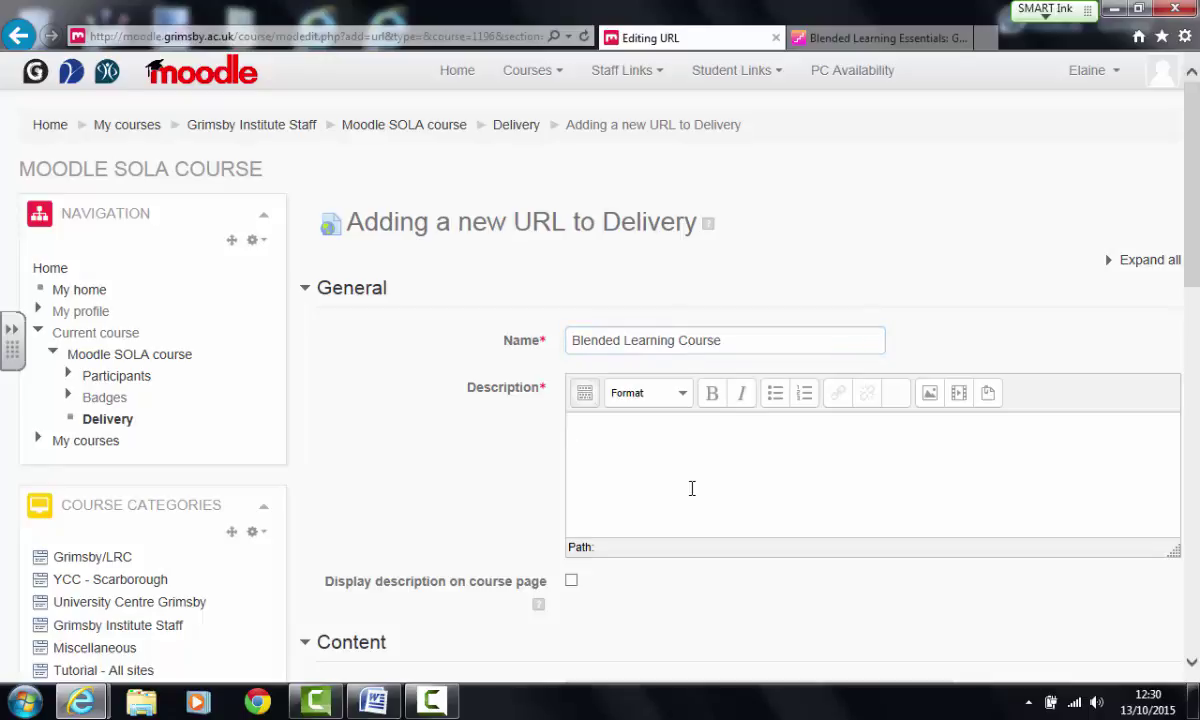
text(Free On)
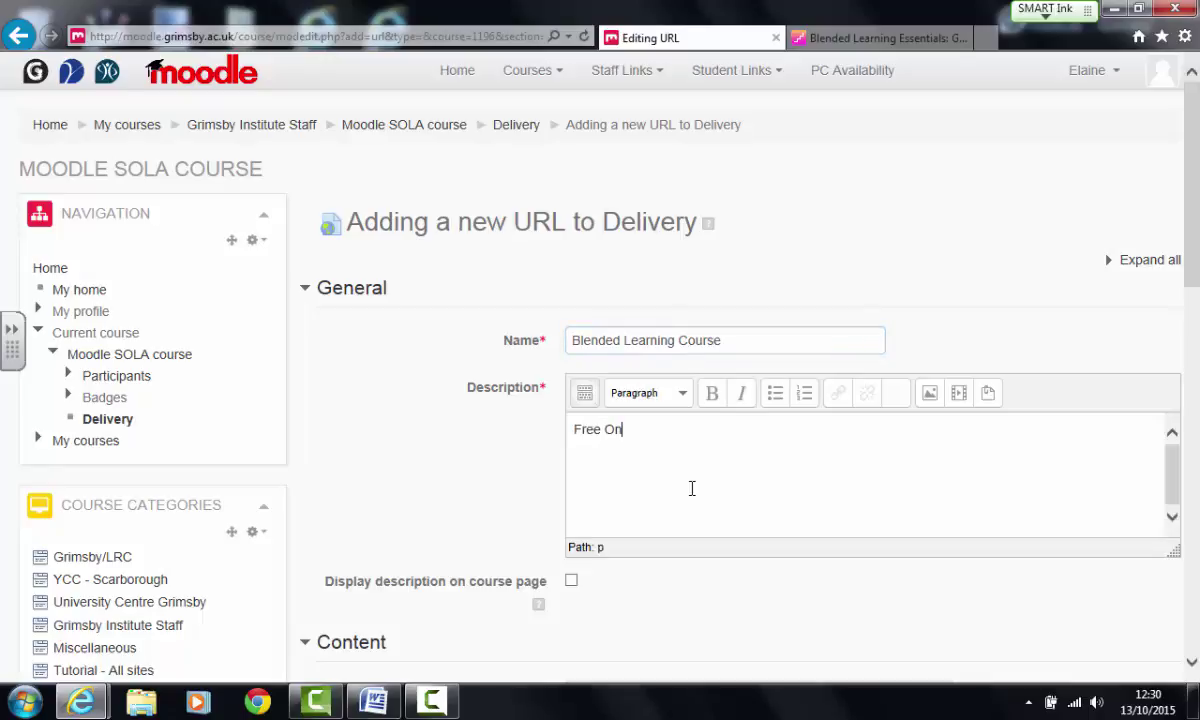
text(line Course)
scroll(460, 500, down, 1)
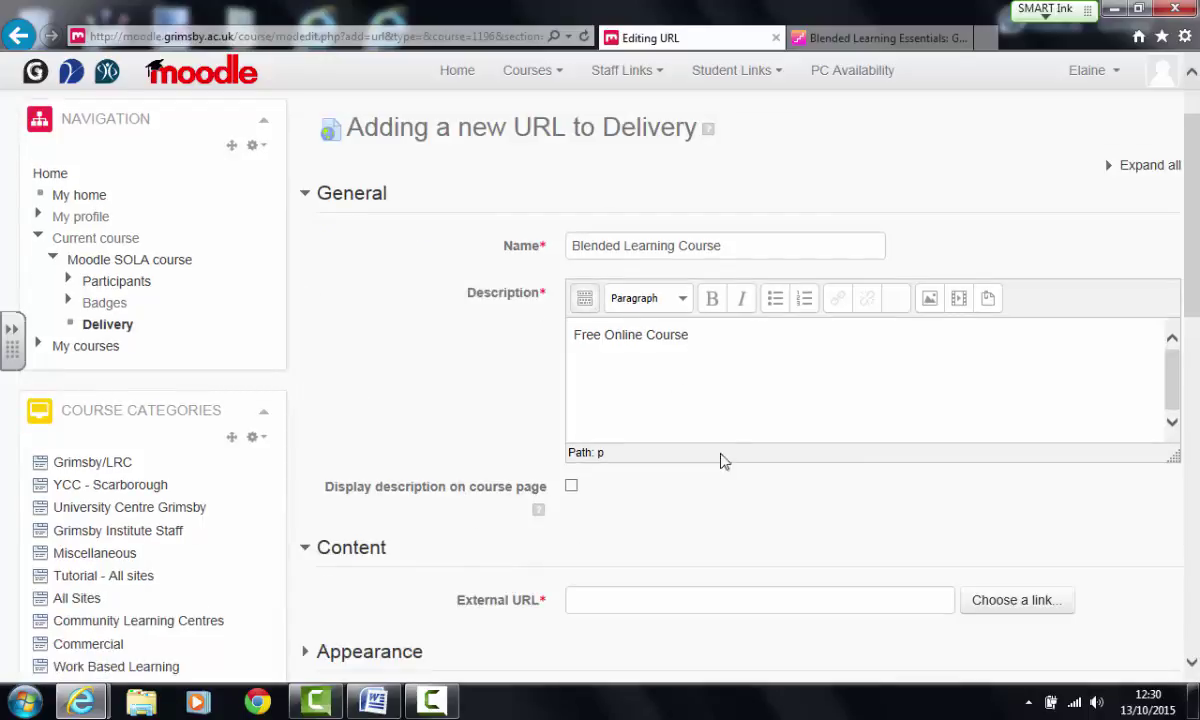
click(572, 489)
Paste the copied FutureLearn course address as the resource's external URL.
scroll(483, 433, down, 2)
click(578, 413)
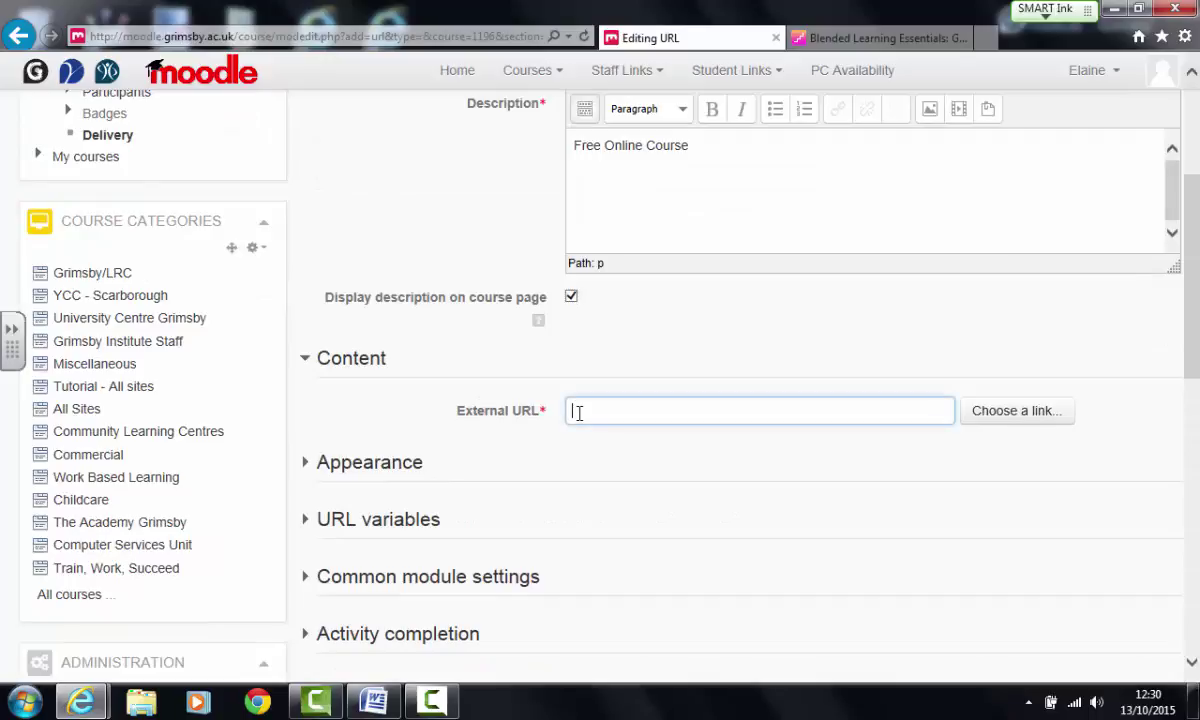
right_click(578, 413)
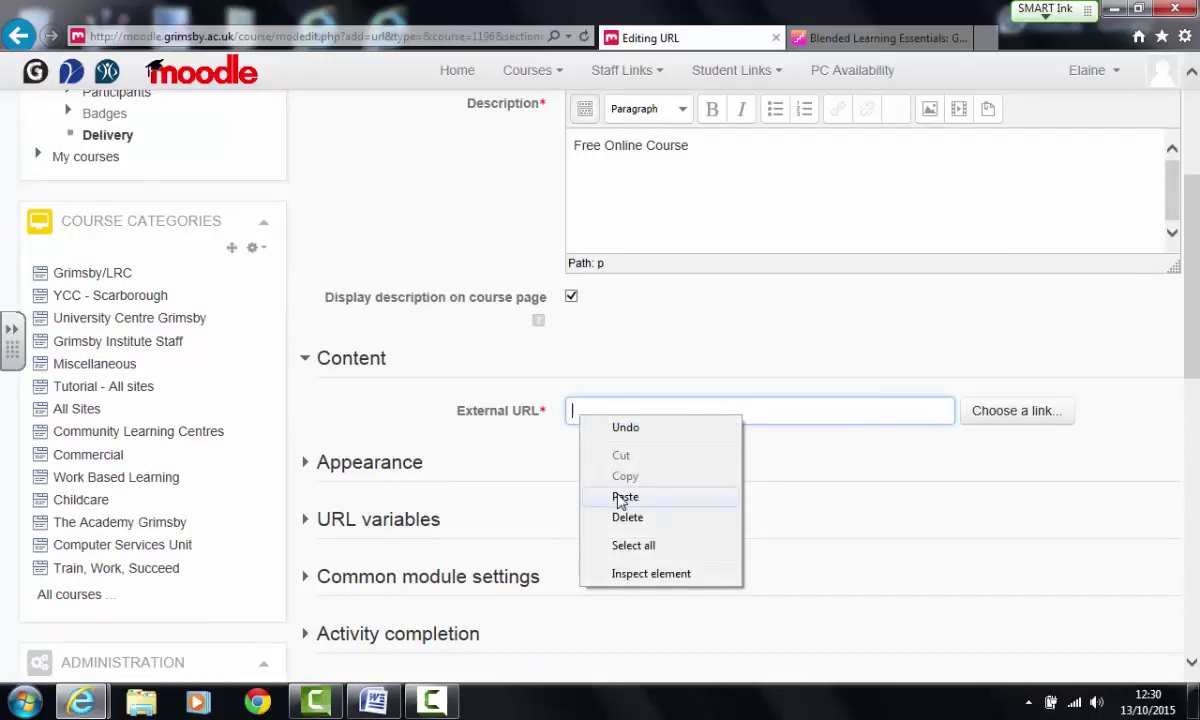
click(583, 468)
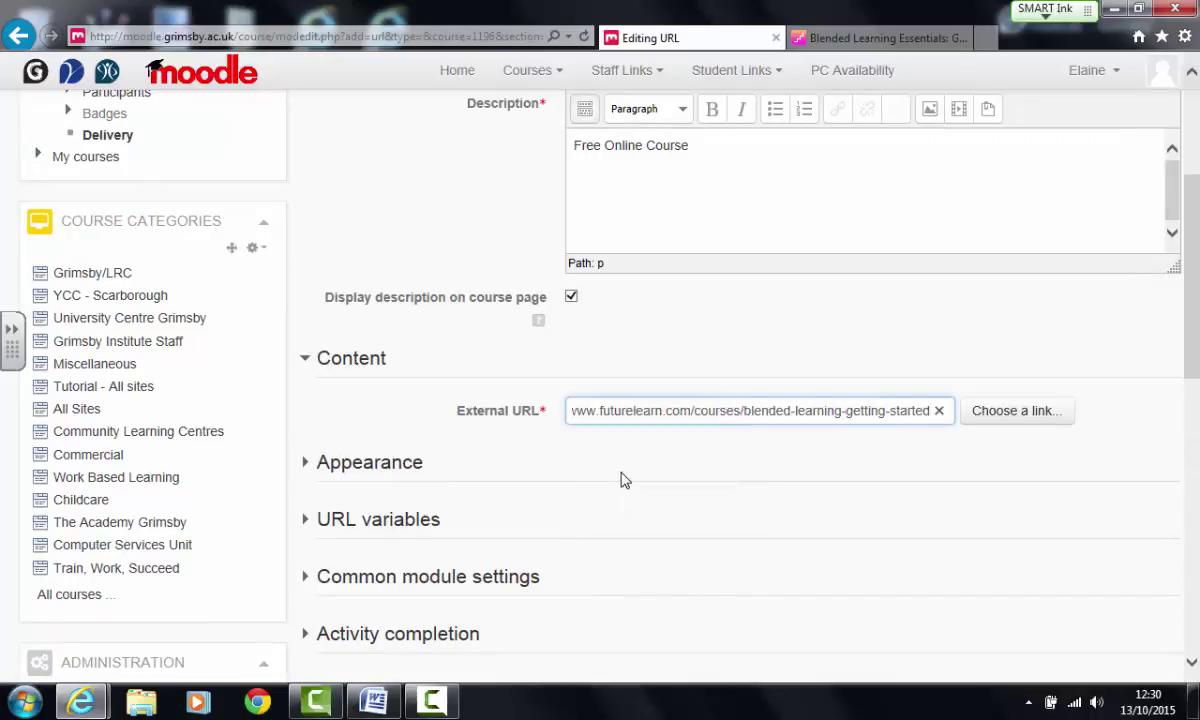
Set completion tracking to "Show activity as complete when conditions are met" with student viewing required, and save back to the course.
scroll(620, 480, down, 1)
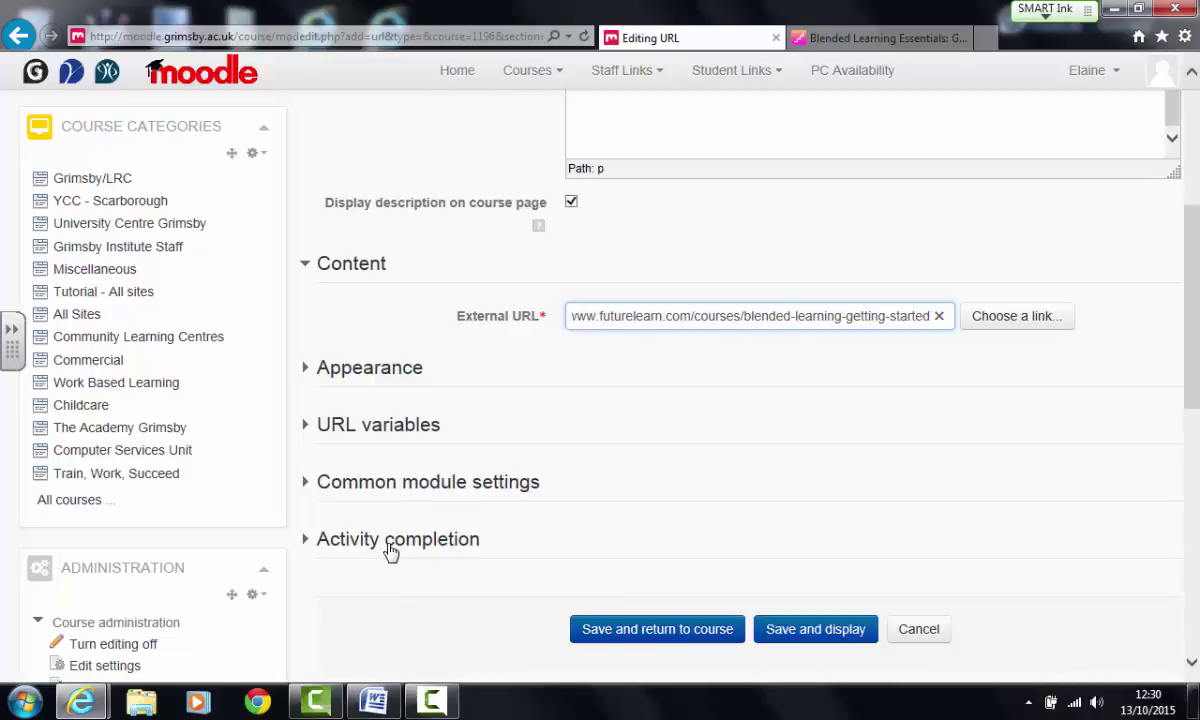
click(310, 546)
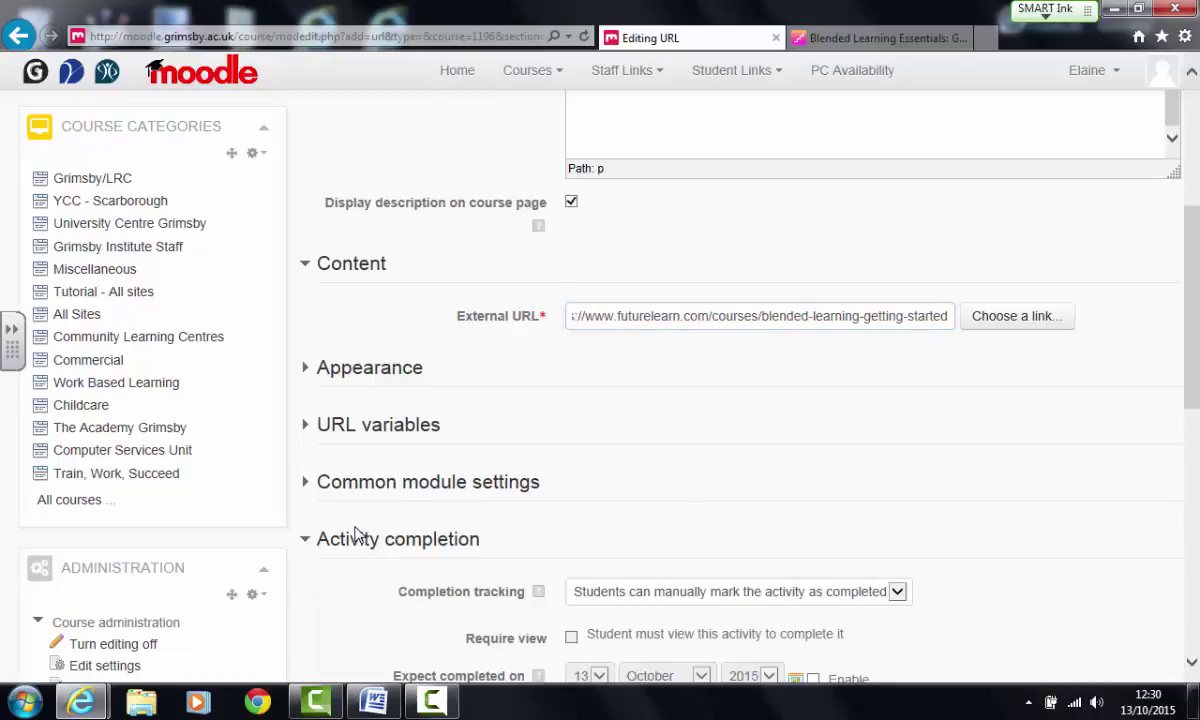
scroll(850, 505, down, 1)
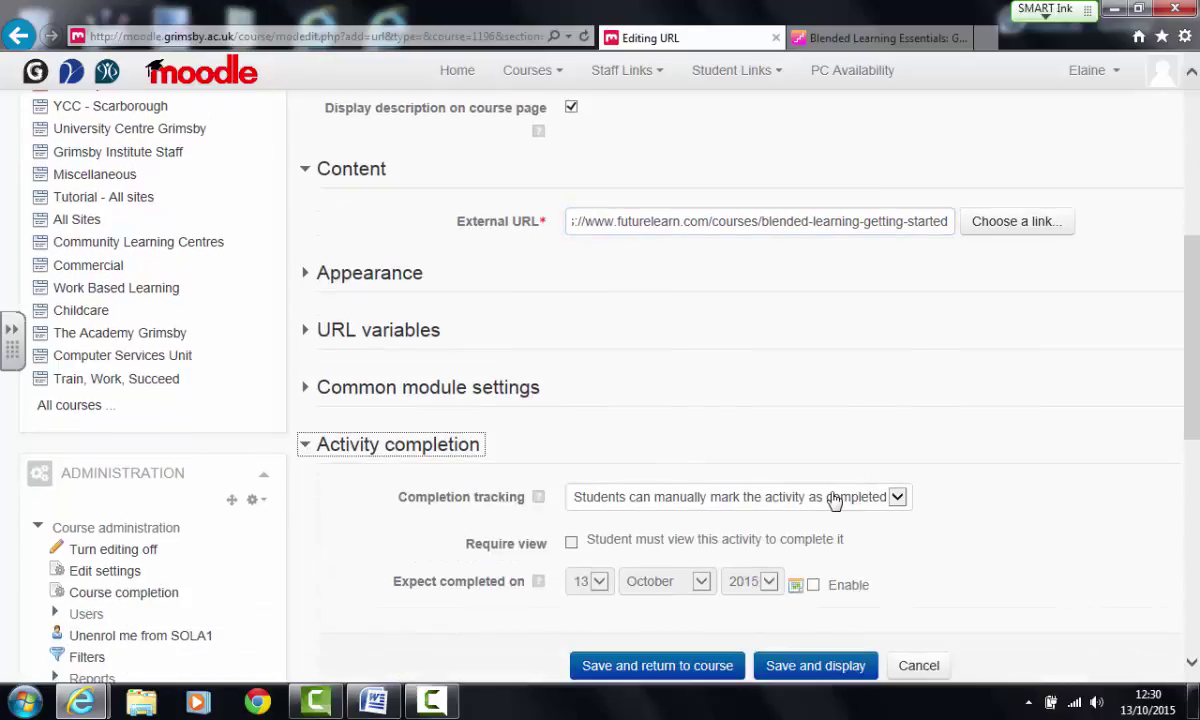
scroll(1059, 423, down, 2)
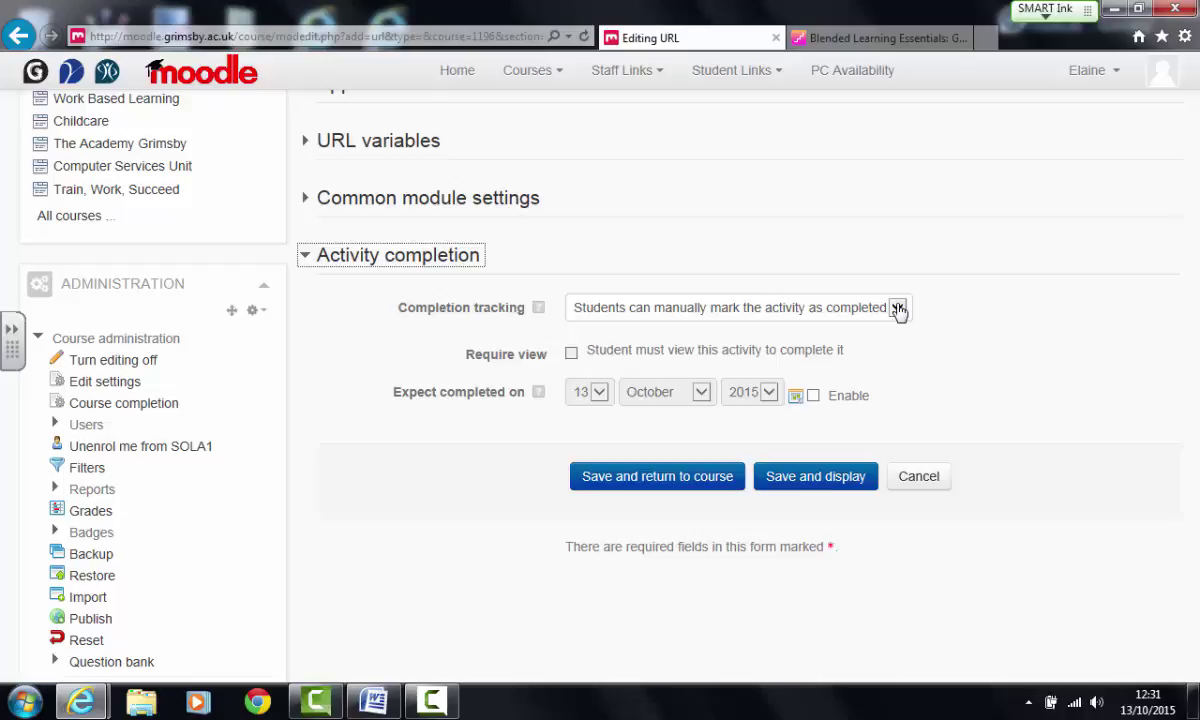
click(898, 309)
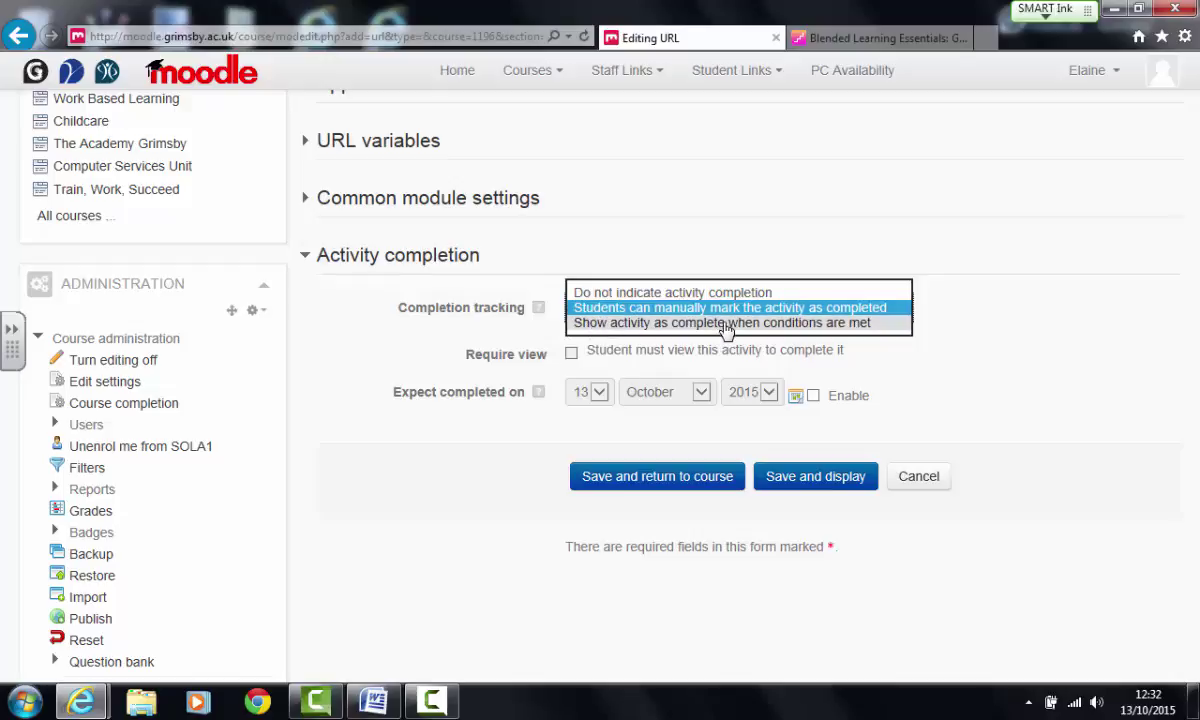
click(685, 322)
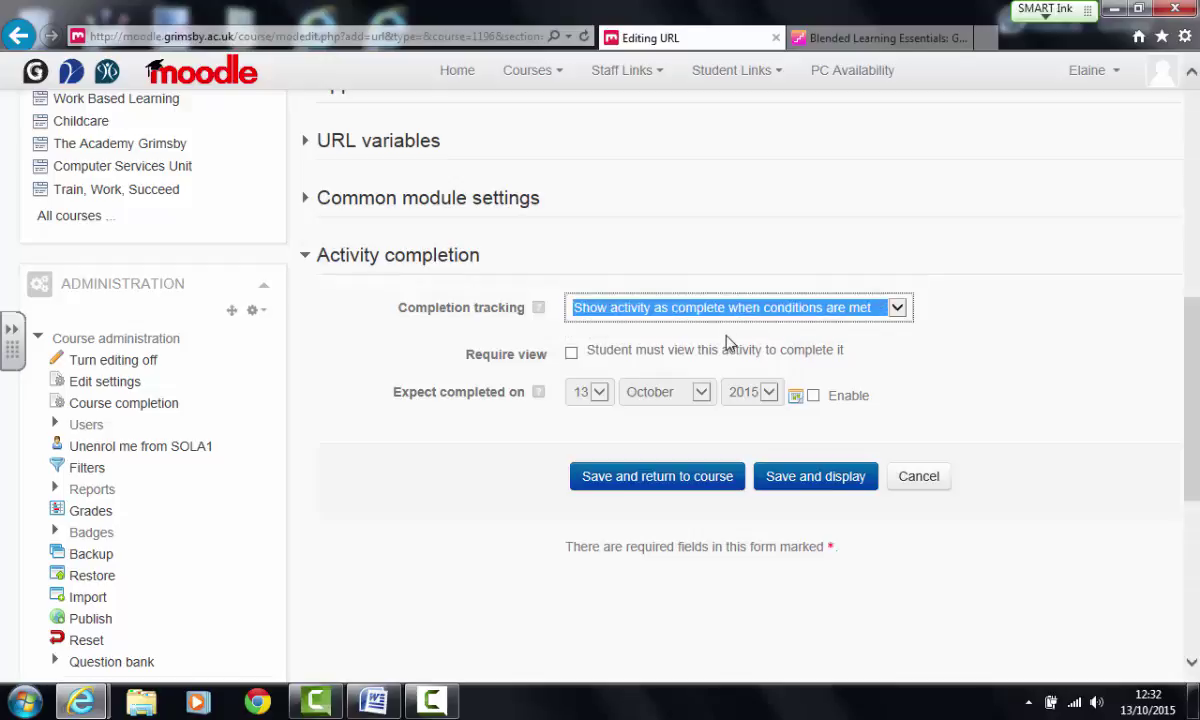
click(1020, 313)
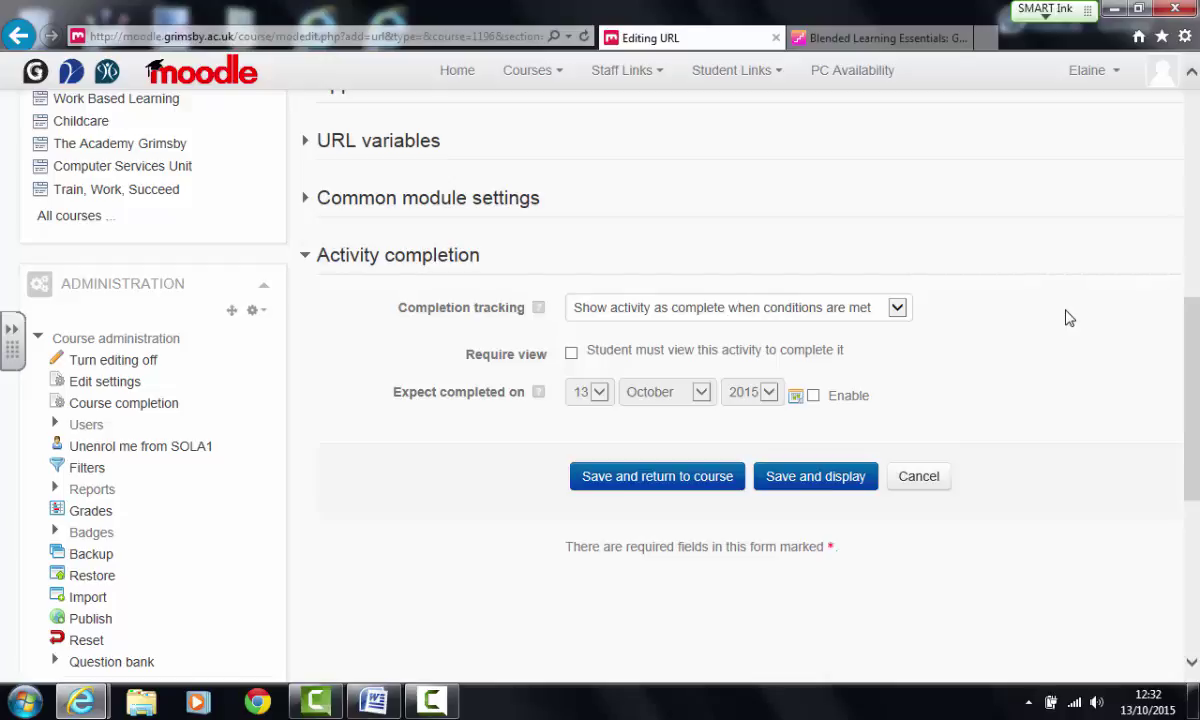
click(572, 354)
click(670, 478)
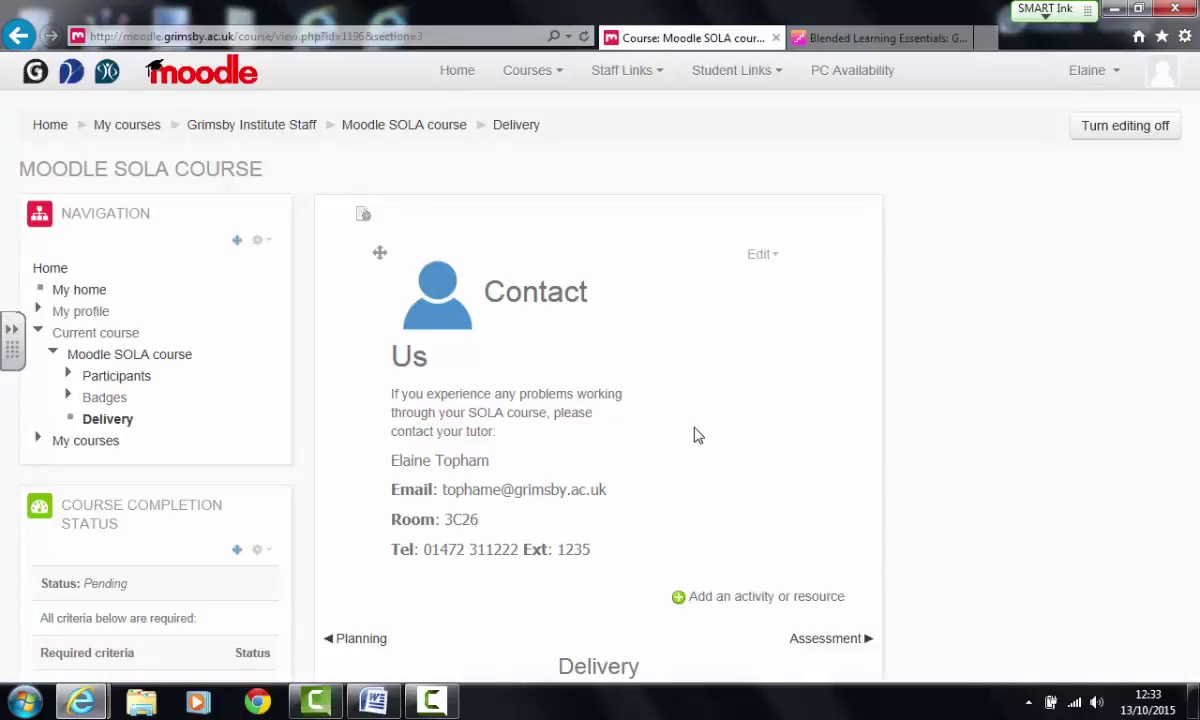
Check the new Blended Learning Course link in the Delivery section and examine the activities in the How Far Am I? progress bar.
scroll(862, 412, down, 12)
scroll(864, 412, down, 10)
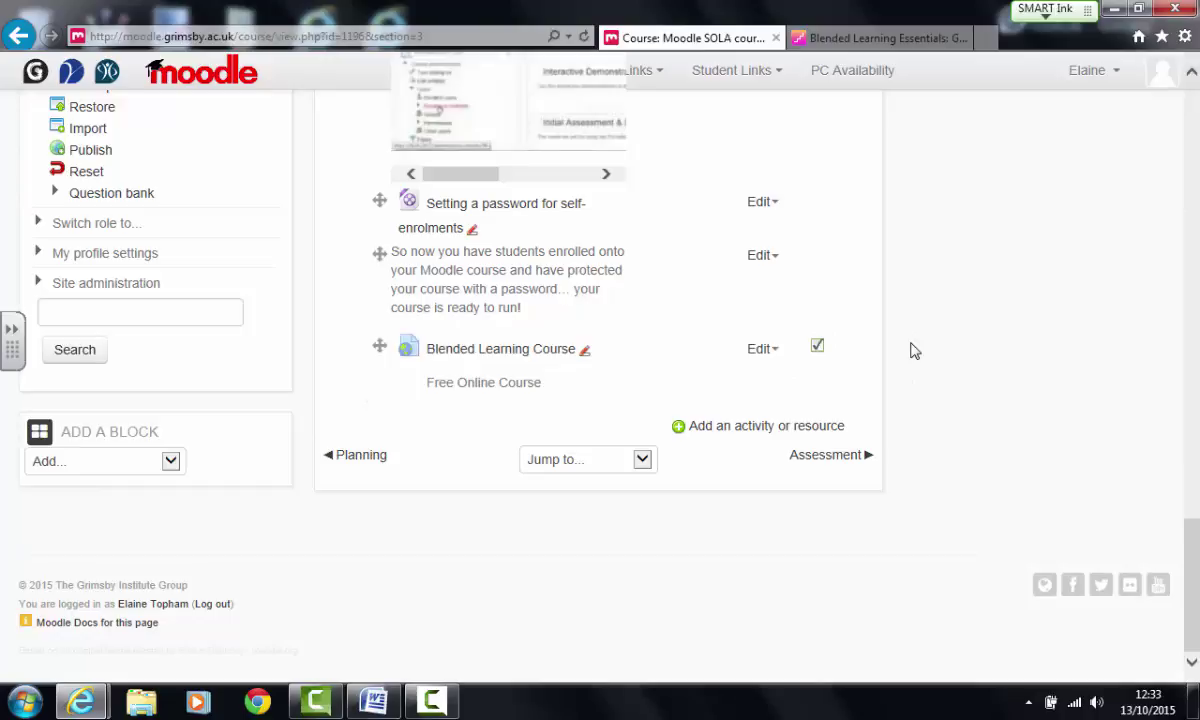
scroll(910, 350, up, 6)
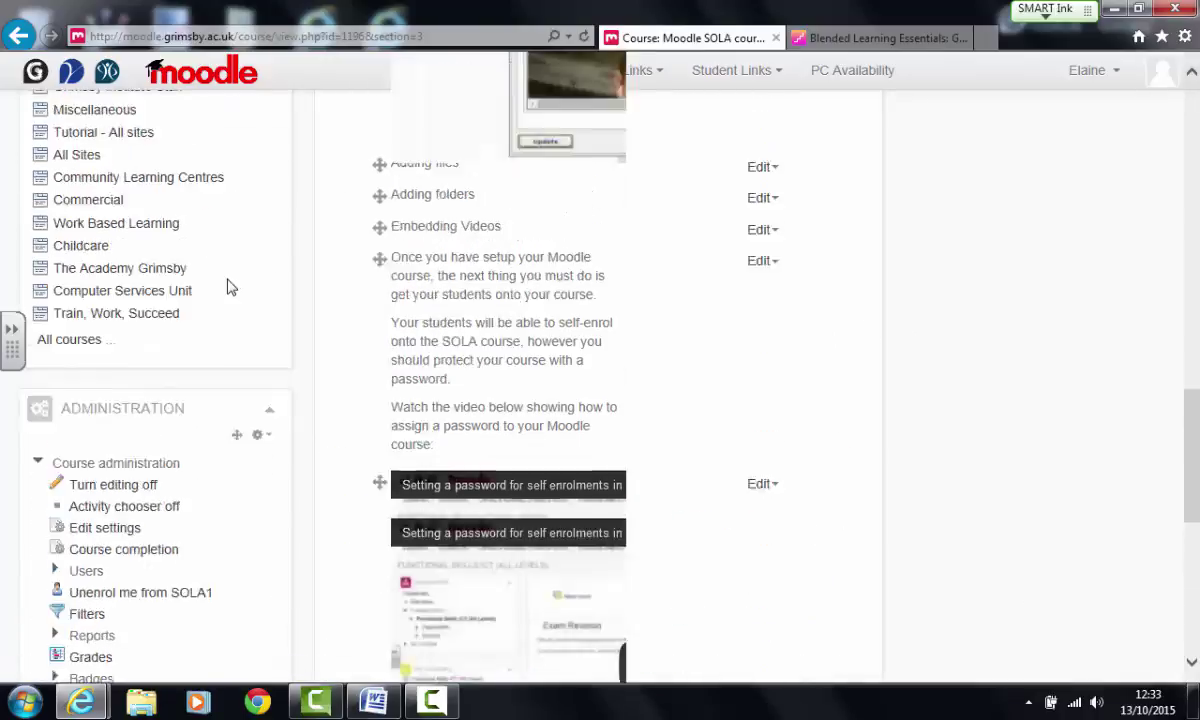
scroll(227, 288, up, 8)
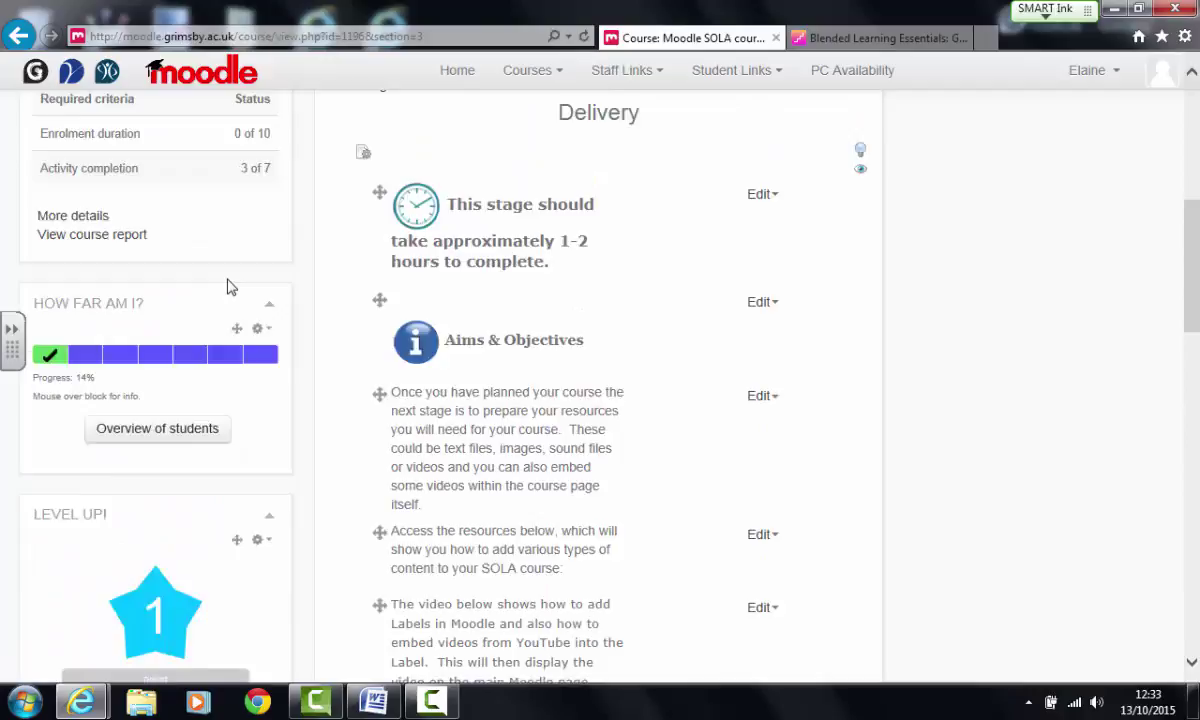
scroll(227, 288, up, 5)
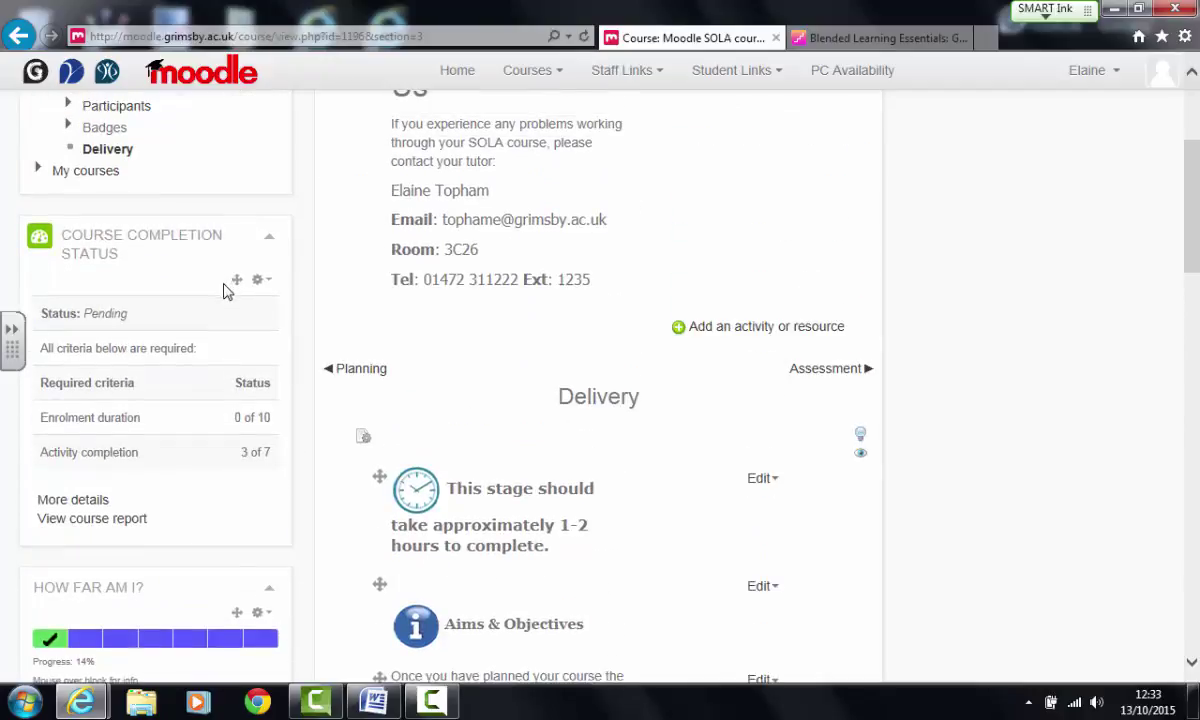
scroll(228, 287, down, 2)
mouse_move(225, 541)
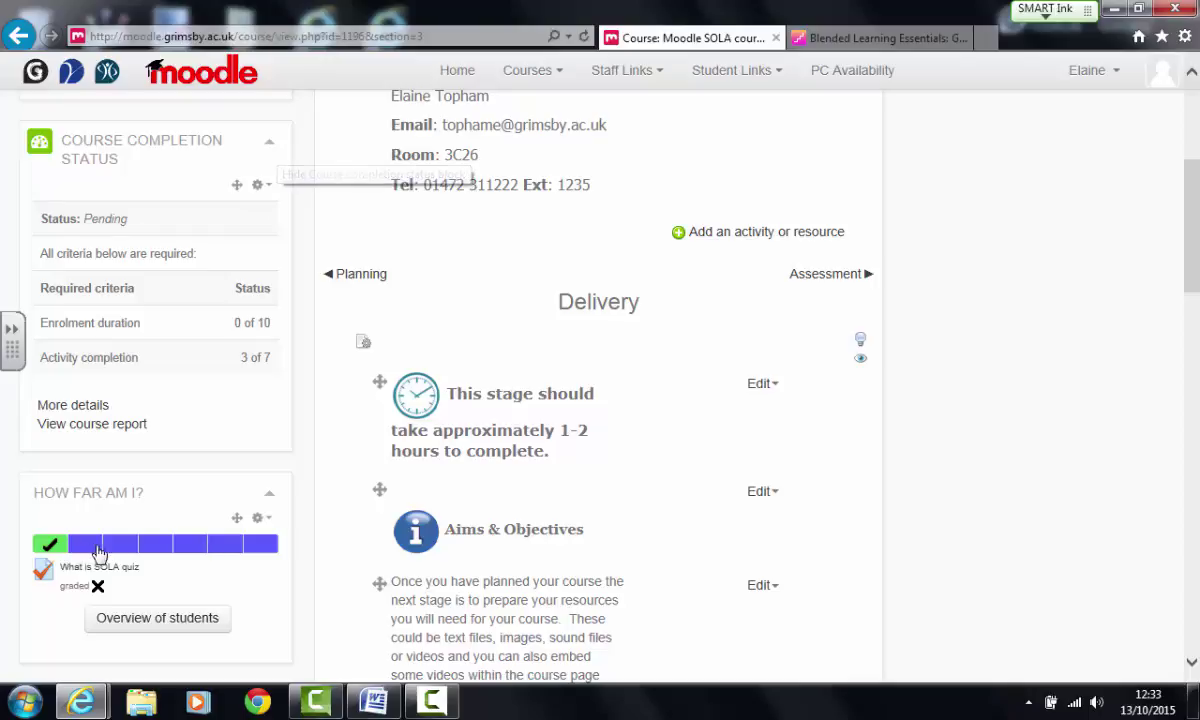
mouse_move(262, 548)
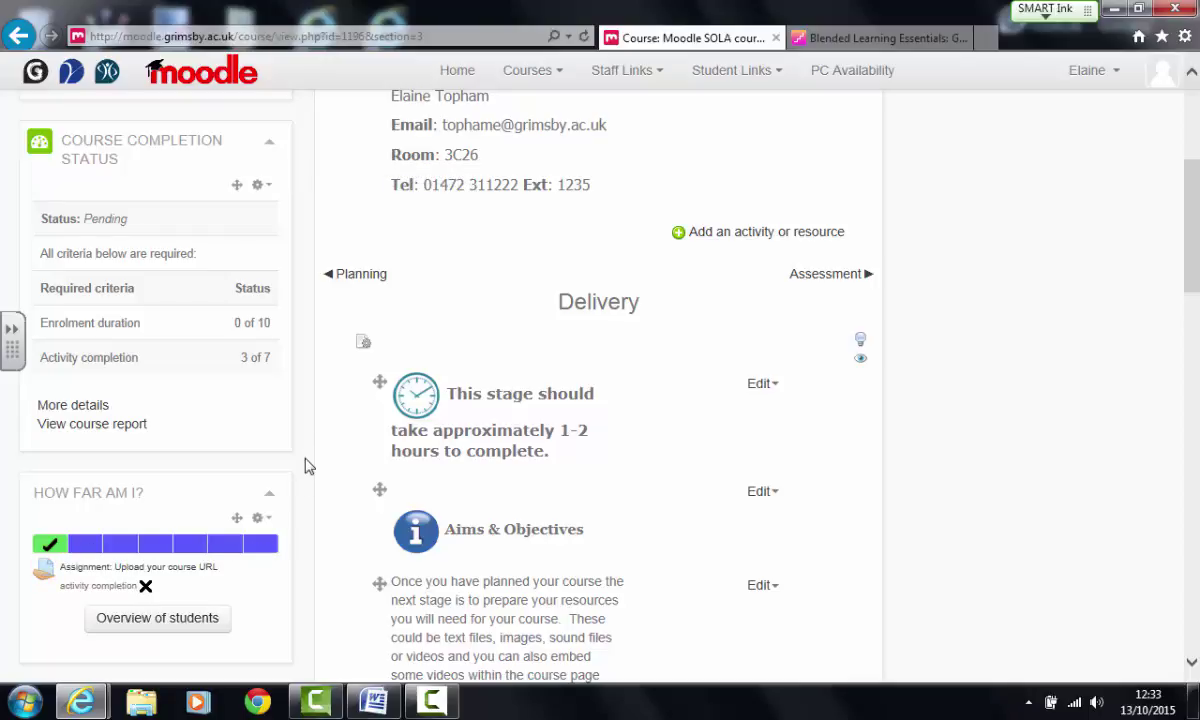